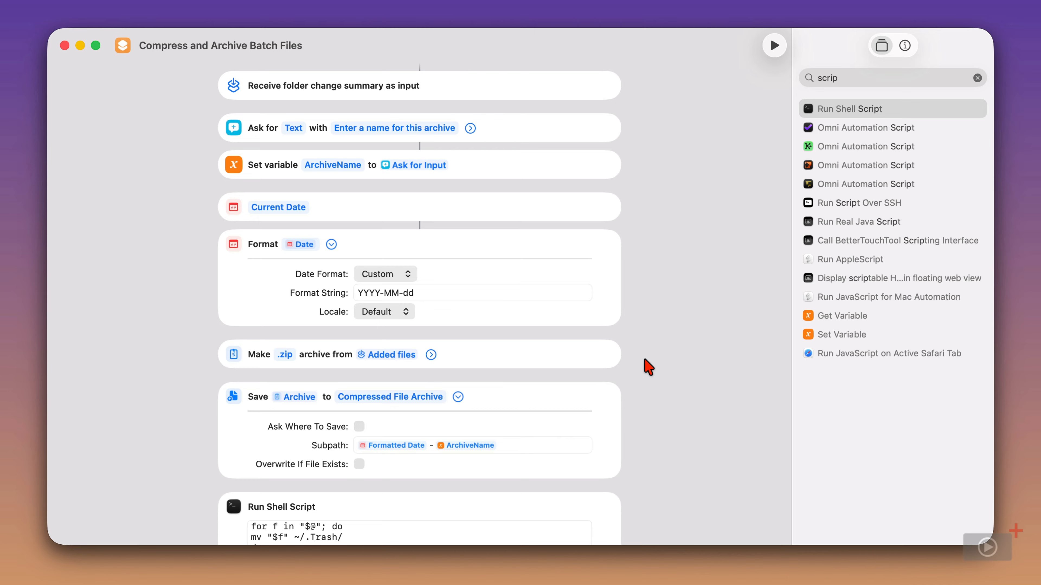
{"action": "scroll", "coordinate": [649, 367], "scroll_direction": "down", "scroll_amount": 5}
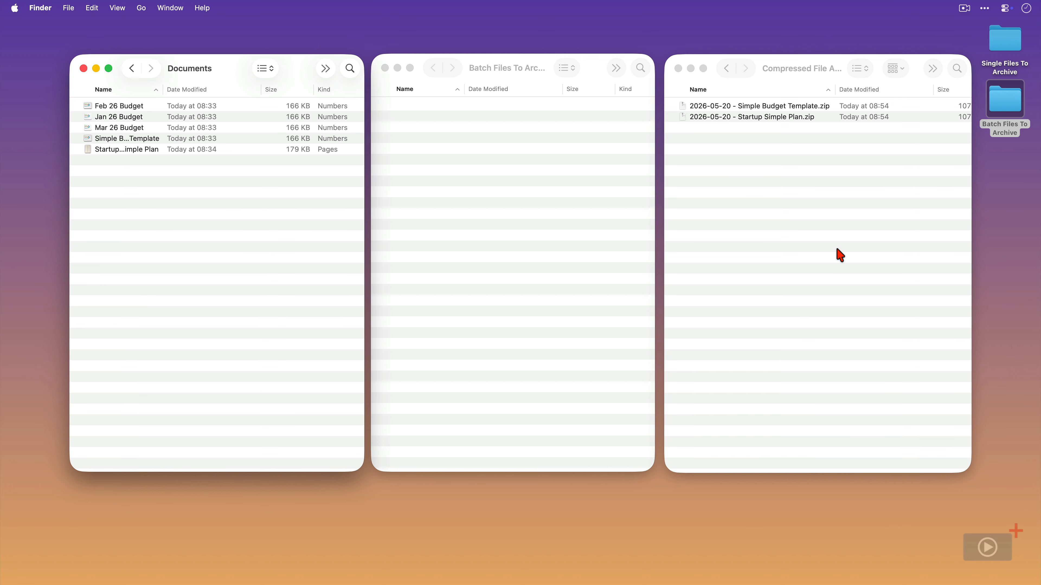
Move the Feb, Jan and Mar 26 Budget files from Documents into Batch Files To Archive, naming the archive Q1 Budget Archive
{"action": "left_click", "coordinate": [137, 110]}
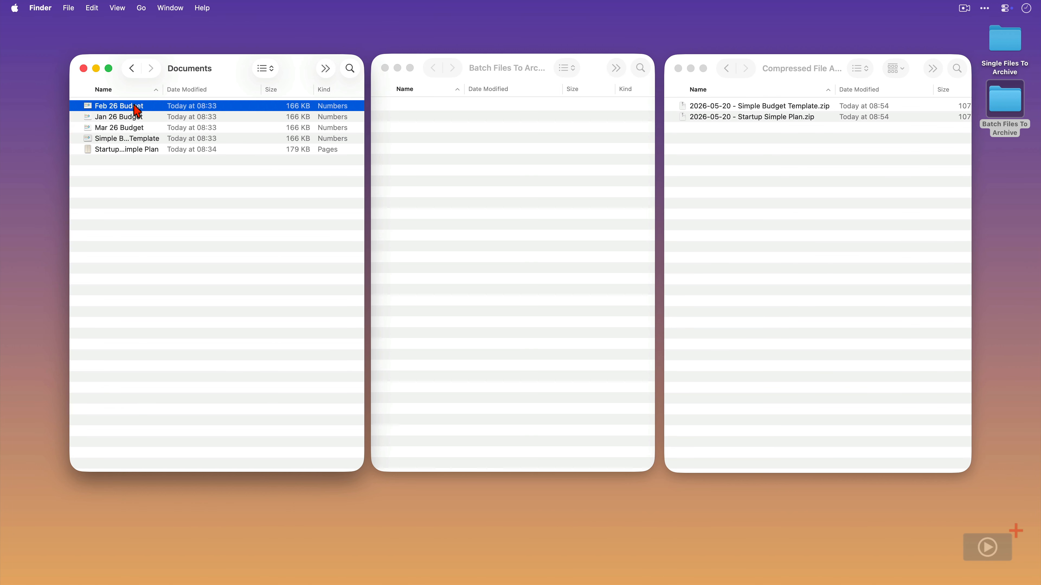
{"action": "left_click", "coordinate": [143, 130], "text": "shift"}
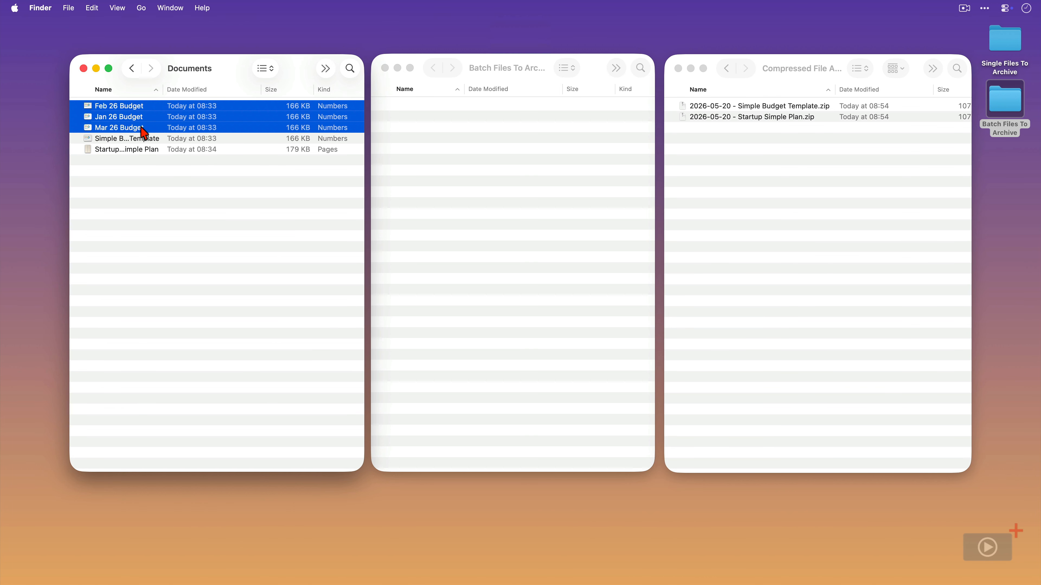
{"action": "left_click_drag", "start_coordinate": [143, 132], "coordinate": [472, 189]}
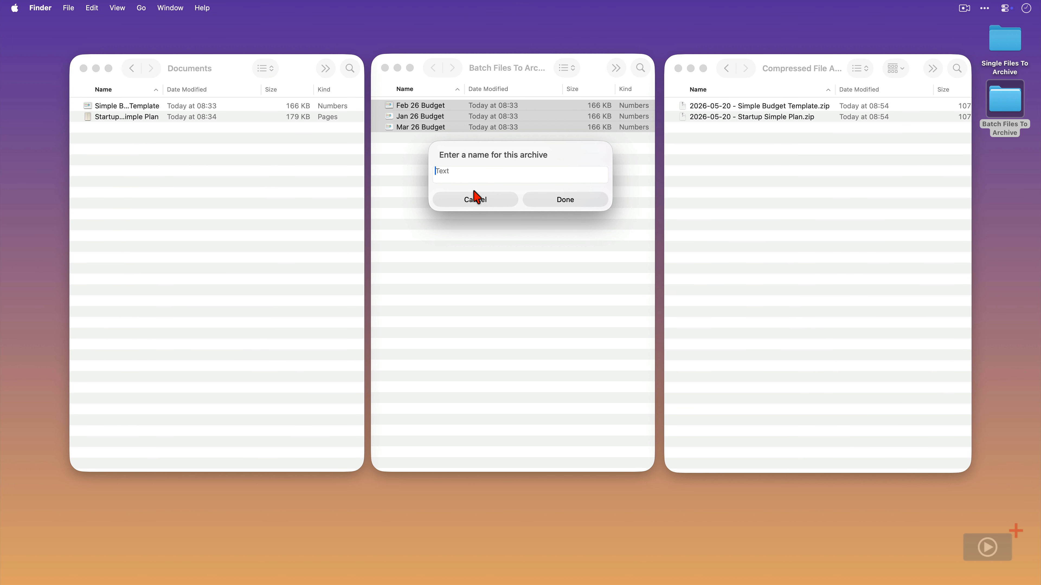
{"action": "type", "text": "Q1 Budget Archive"}
{"action": "left_click", "coordinate": [545, 199]}
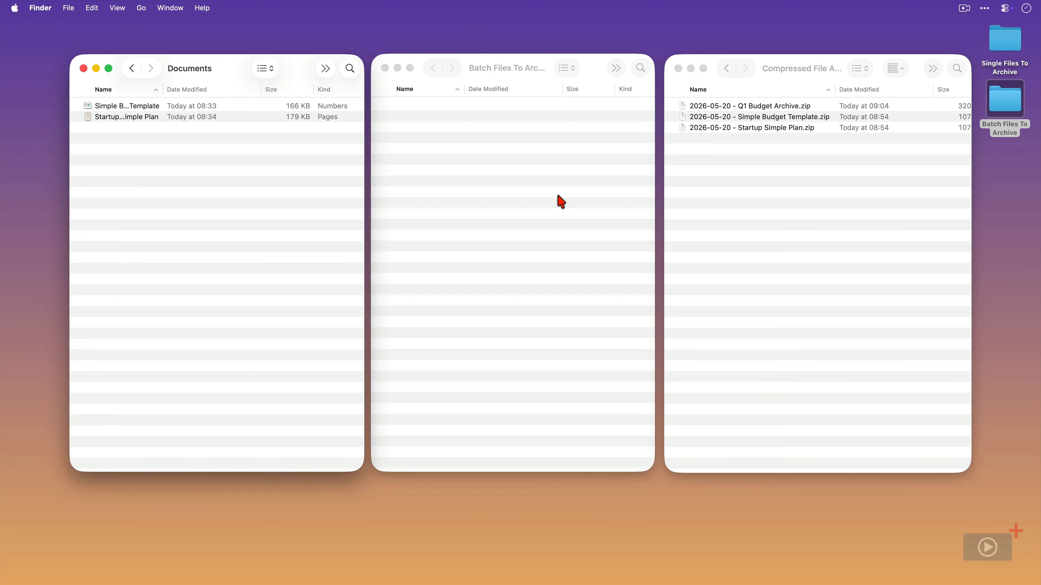
Extract the 2026-05-20 - Q1 Budget Archive.zip file and expand the extracted folder to show its contents
{"action": "left_click", "coordinate": [776, 108]}
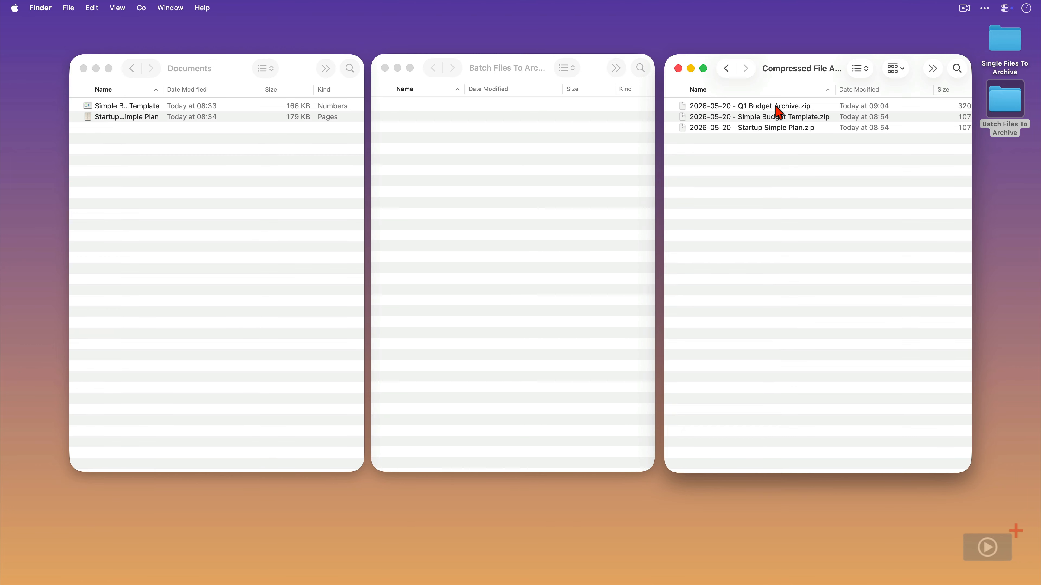
{"action": "left_click", "coordinate": [775, 106]}
{"action": "double_click", "coordinate": [775, 107]}
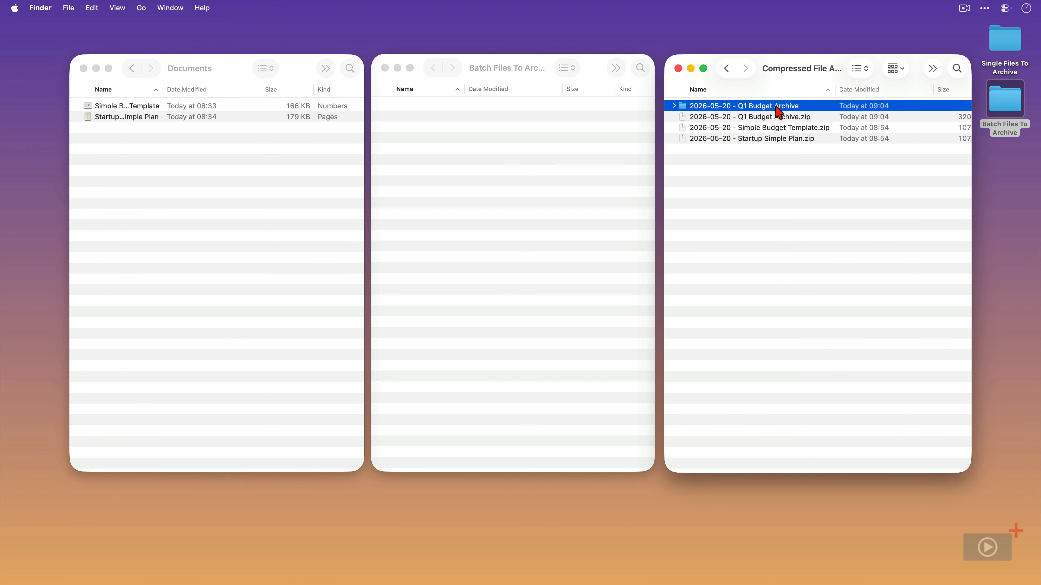
{"action": "left_click", "coordinate": [674, 106]}
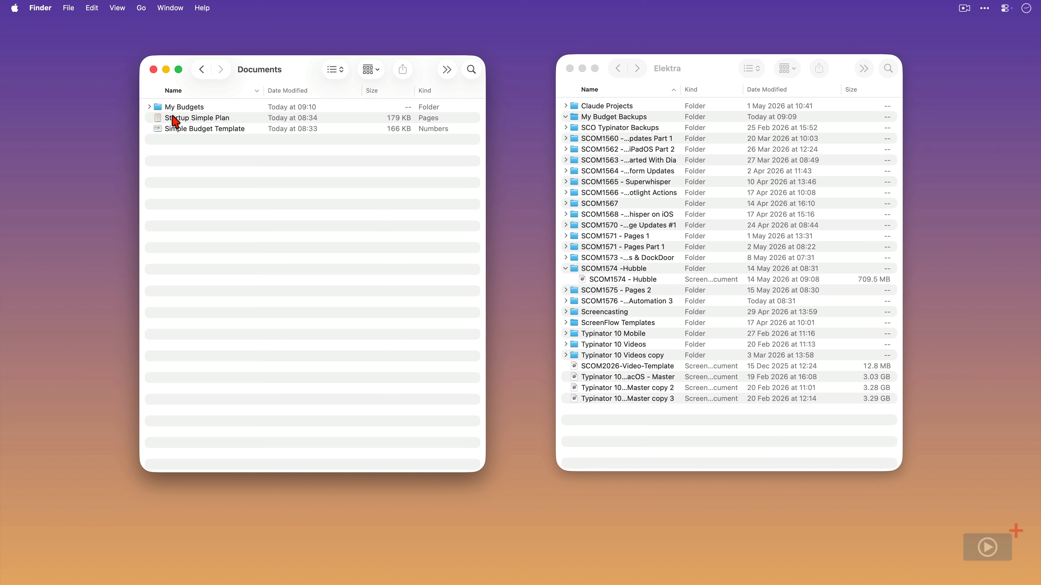
Inspect the My Budgets folder in Documents and the My Budget Backups folder on the Elektra drive
{"action": "left_click", "coordinate": [150, 107]}
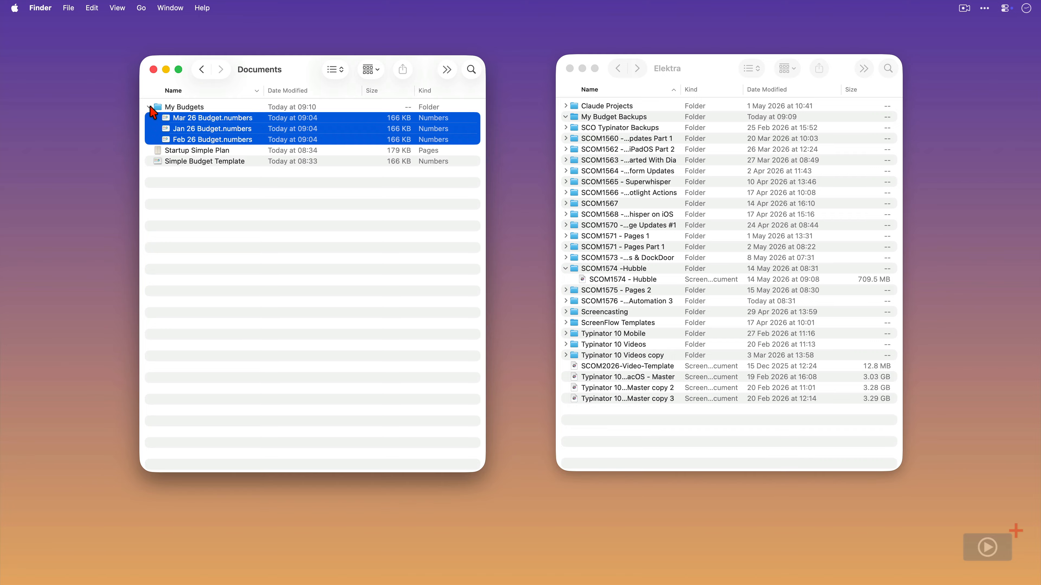
{"action": "left_click", "coordinate": [649, 115]}
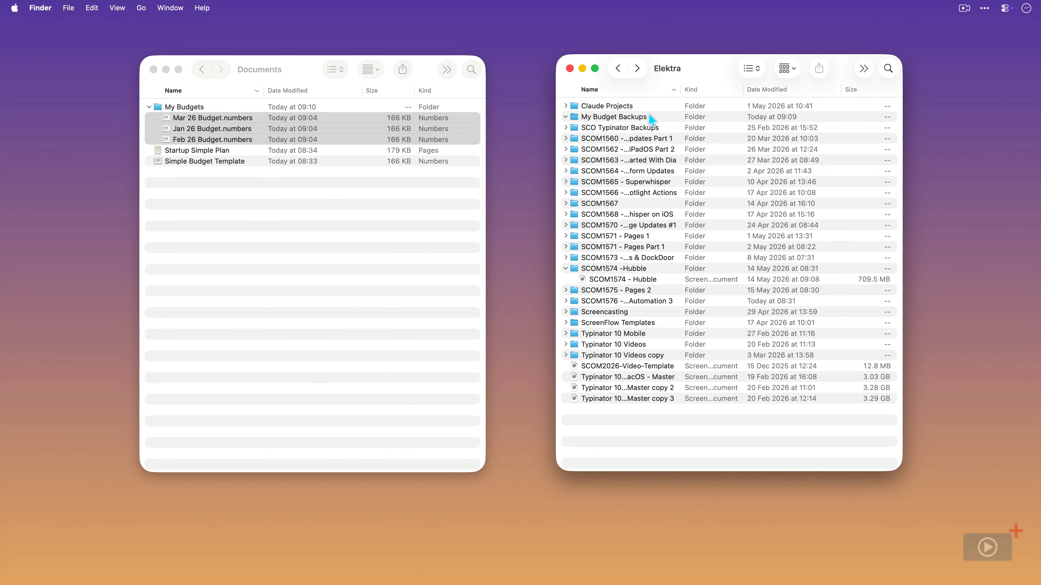
{"action": "double_click", "coordinate": [650, 117]}
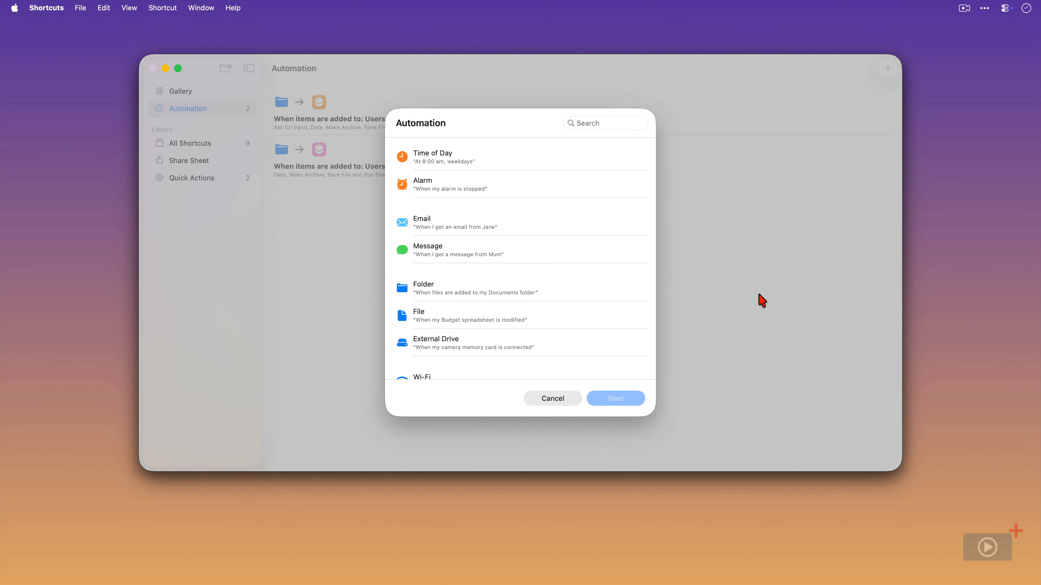
Set up an External Drive automation that triggers for the specific drive Elektra
{"action": "left_click", "coordinate": [552, 345]}
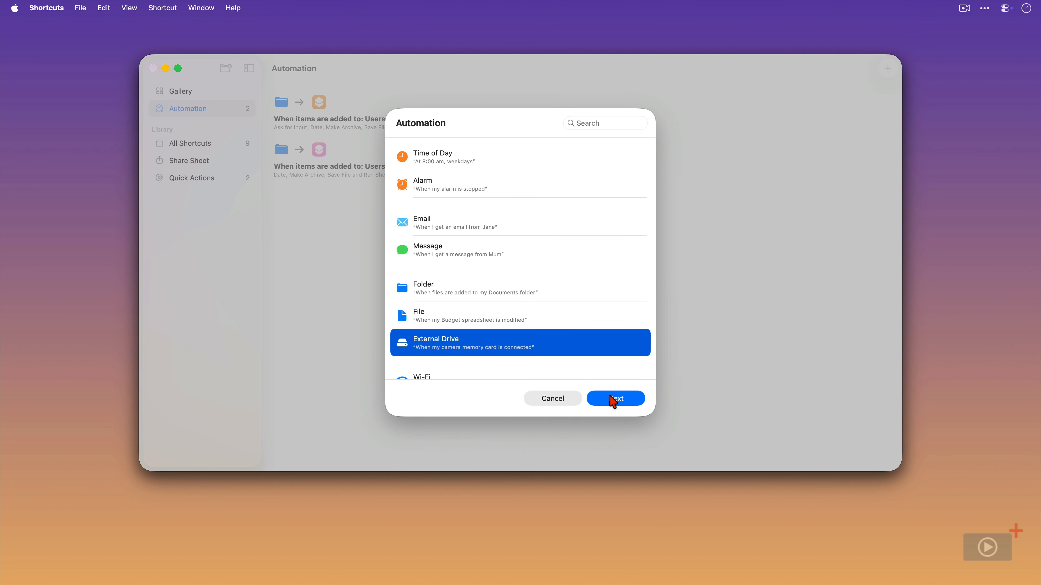
{"action": "left_click", "coordinate": [612, 400]}
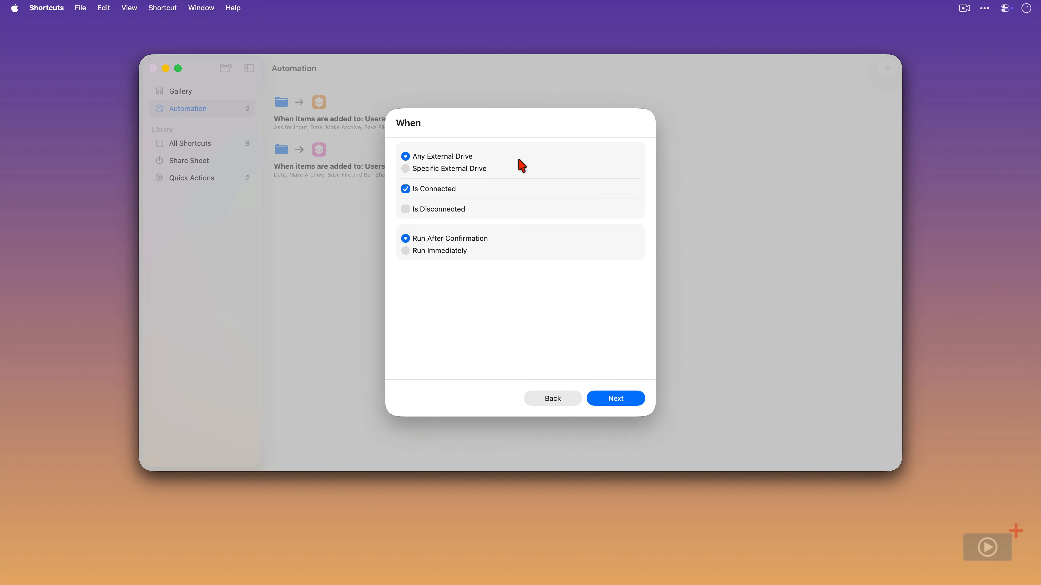
{"action": "left_click", "coordinate": [405, 169]}
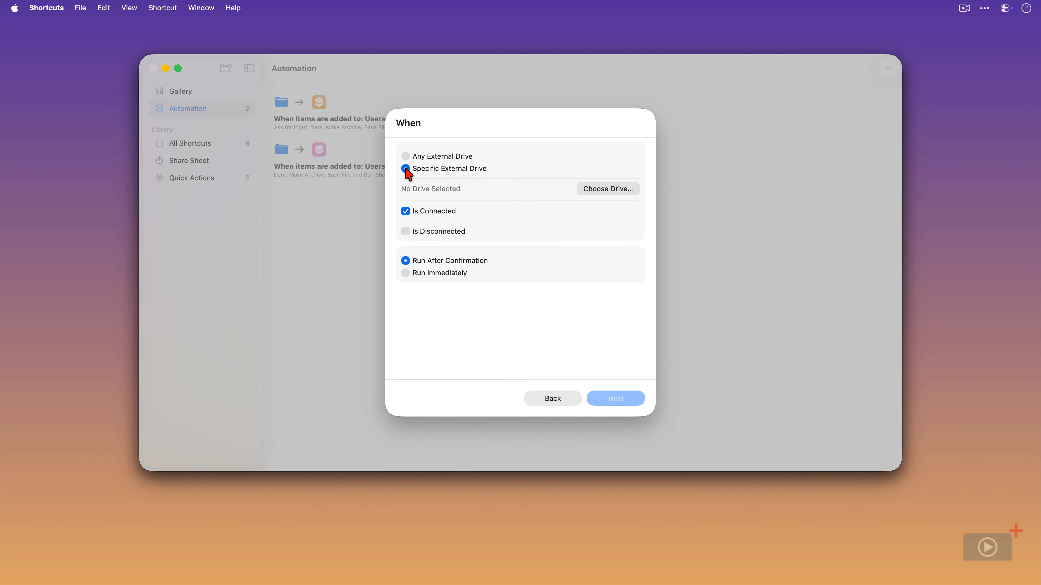
{"action": "left_click", "coordinate": [602, 190]}
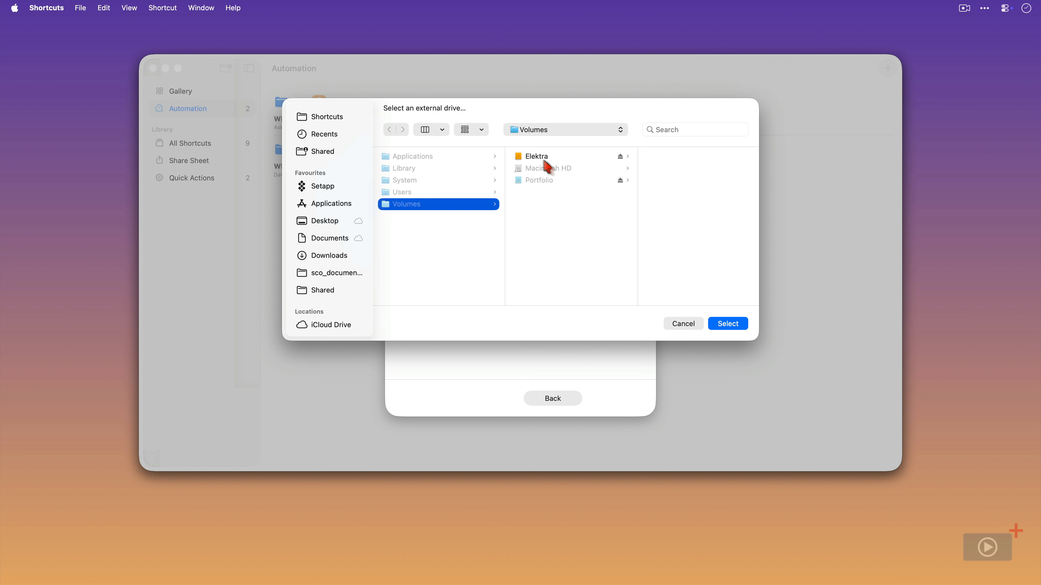
{"action": "left_click", "coordinate": [533, 158]}
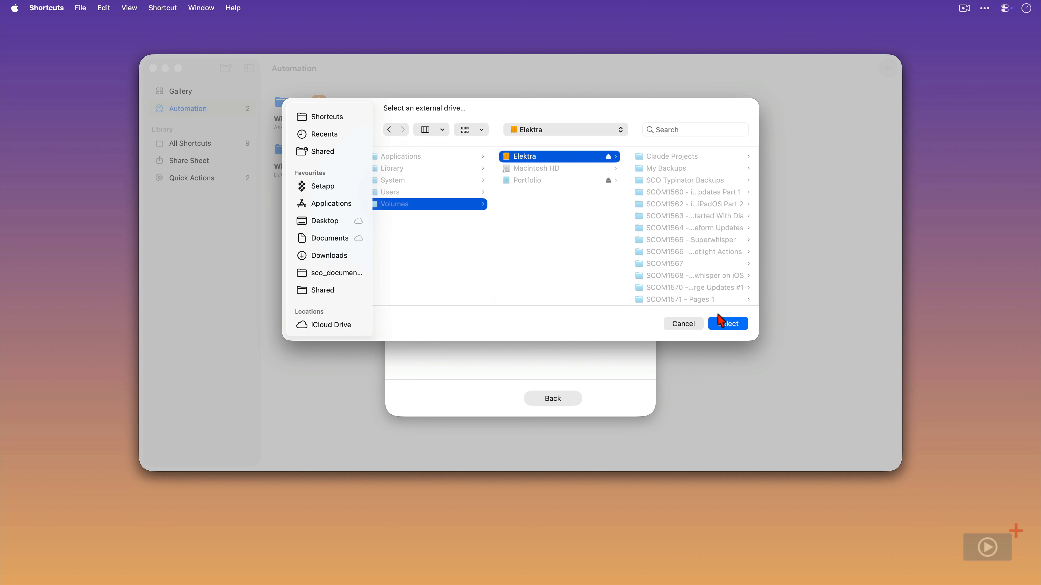
{"action": "left_click", "coordinate": [728, 325]}
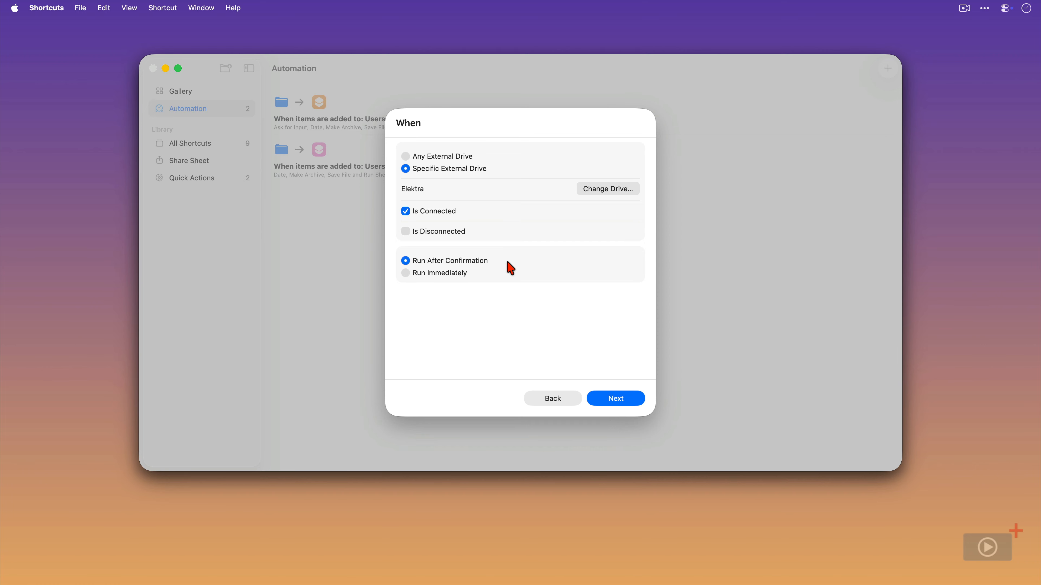
Set the automation to run immediately and create a new shortcut for it
{"action": "left_click", "coordinate": [405, 273]}
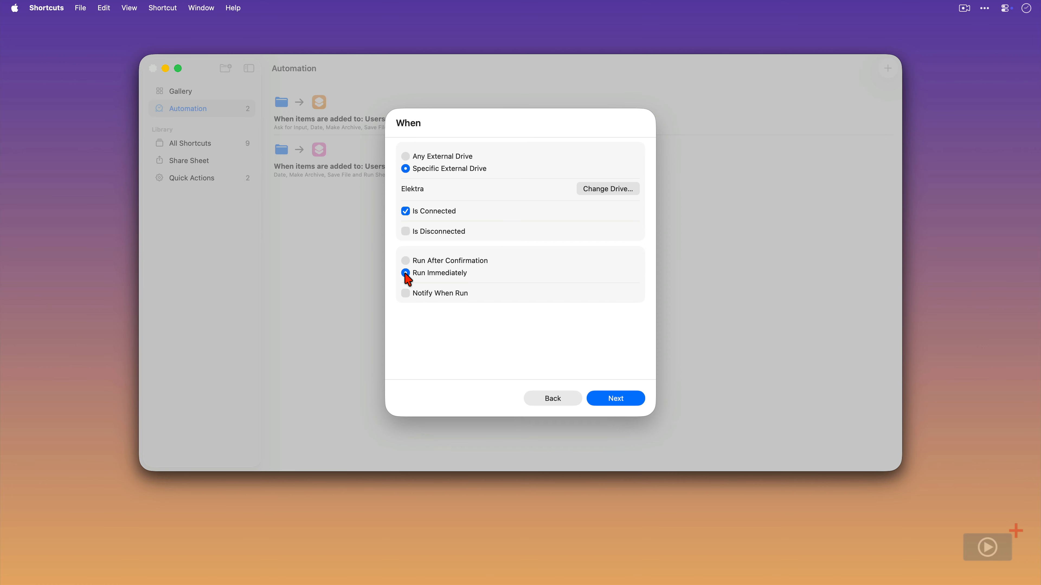
{"action": "left_click", "coordinate": [633, 401]}
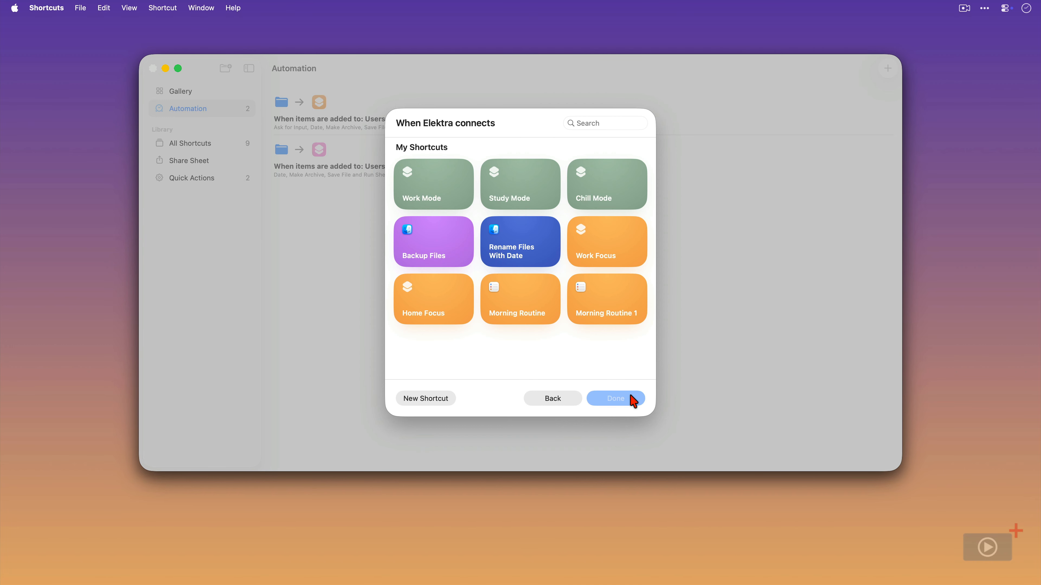
{"action": "left_click", "coordinate": [437, 402]}
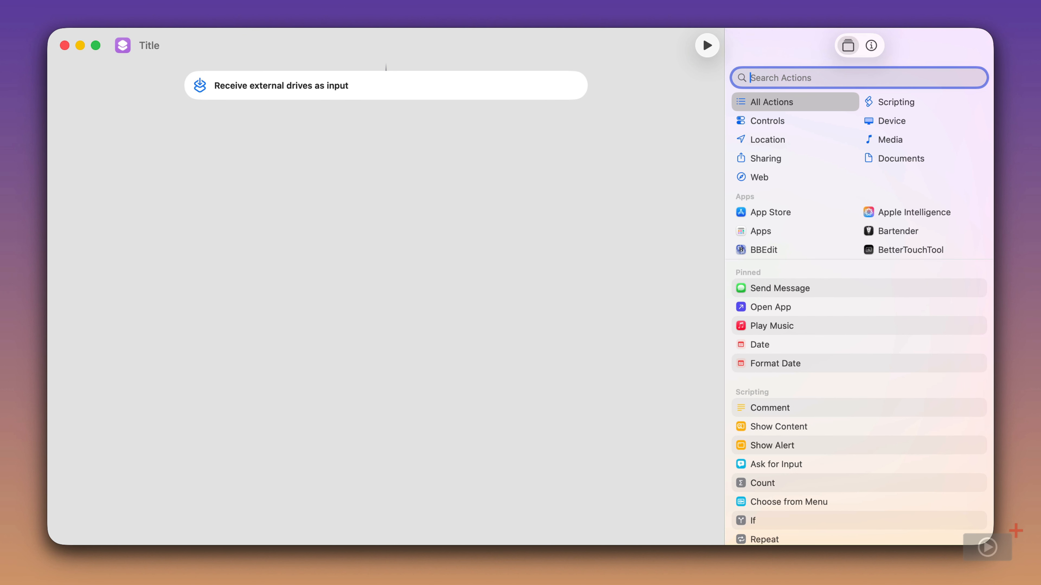
Add a Get Contents of Folder action for the My Budgets folder in Documents and expand its options
{"action": "type", "text": "get con"}
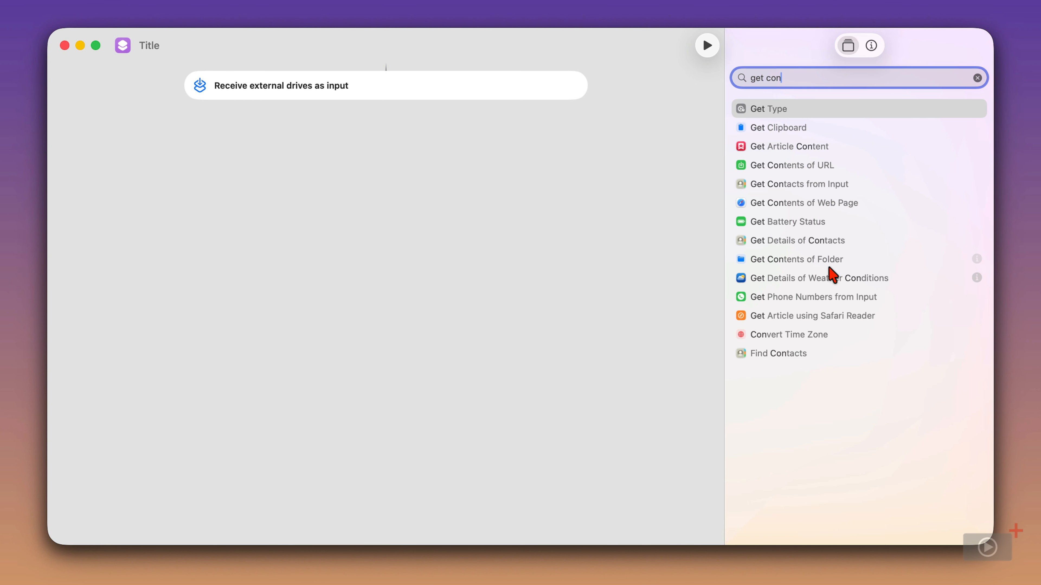
{"action": "double_click", "coordinate": [819, 259]}
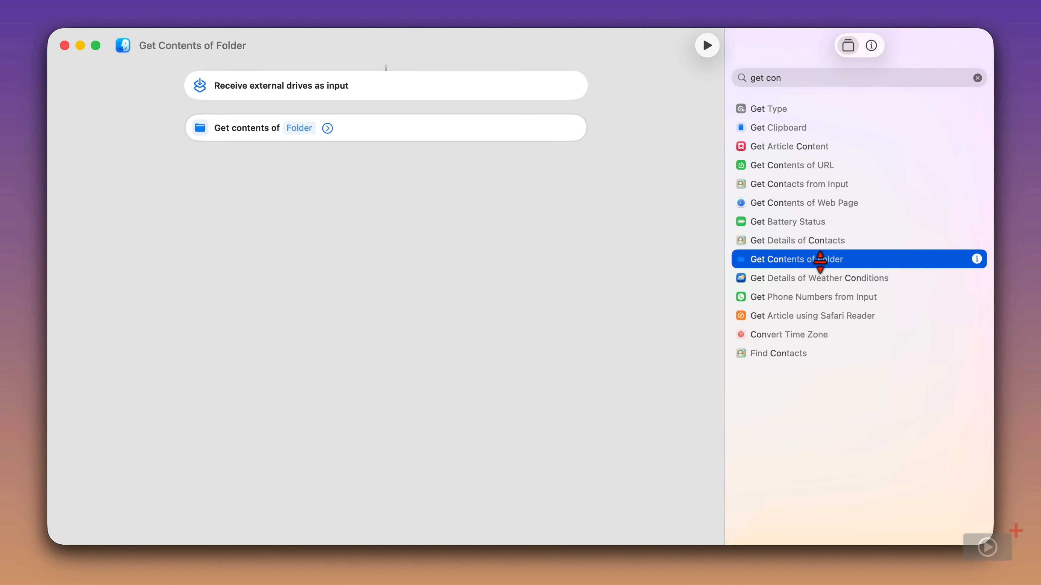
{"action": "left_click", "coordinate": [296, 132]}
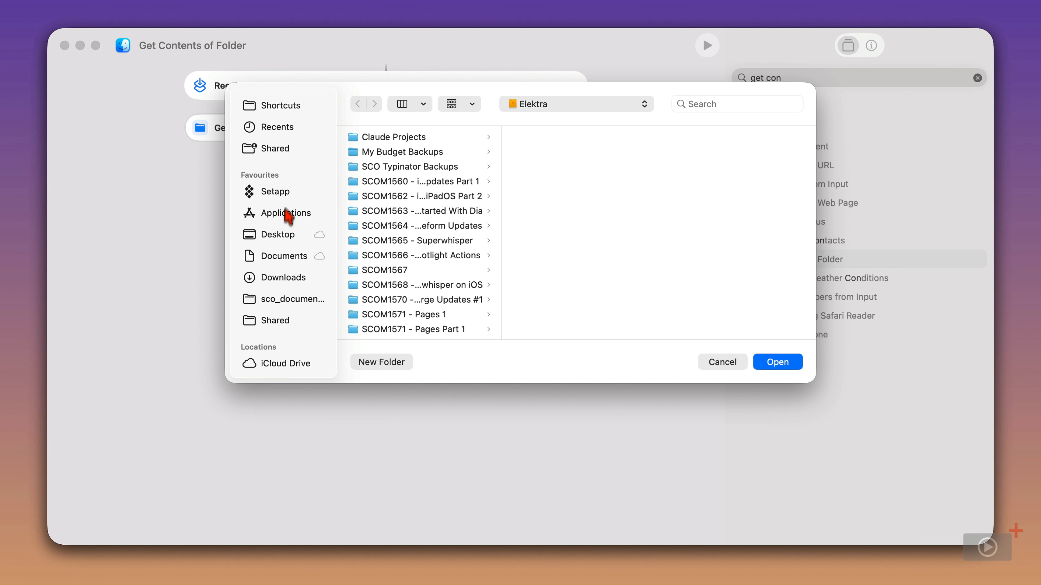
{"action": "left_click", "coordinate": [284, 257]}
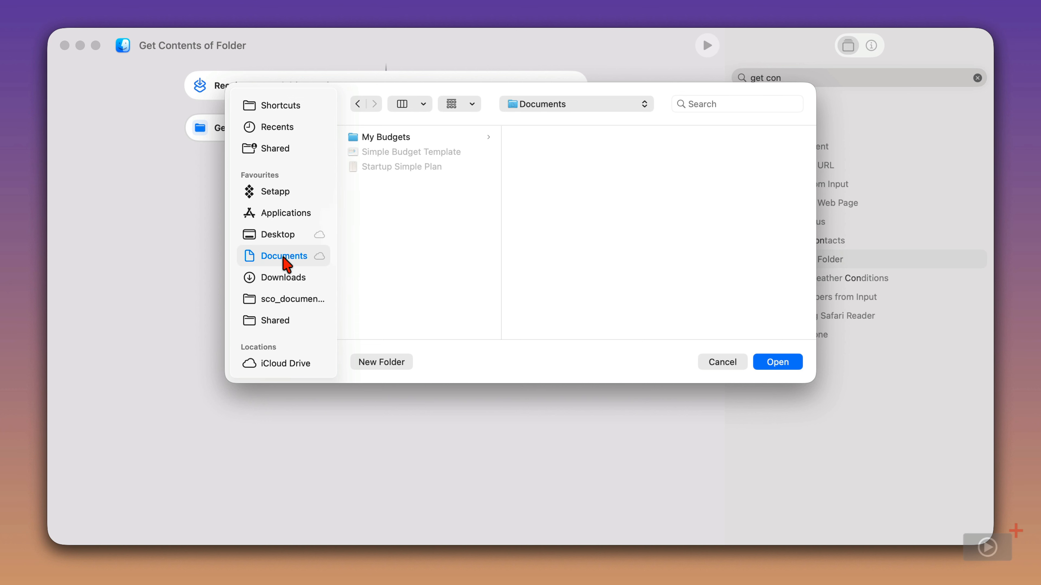
{"action": "left_click", "coordinate": [369, 141]}
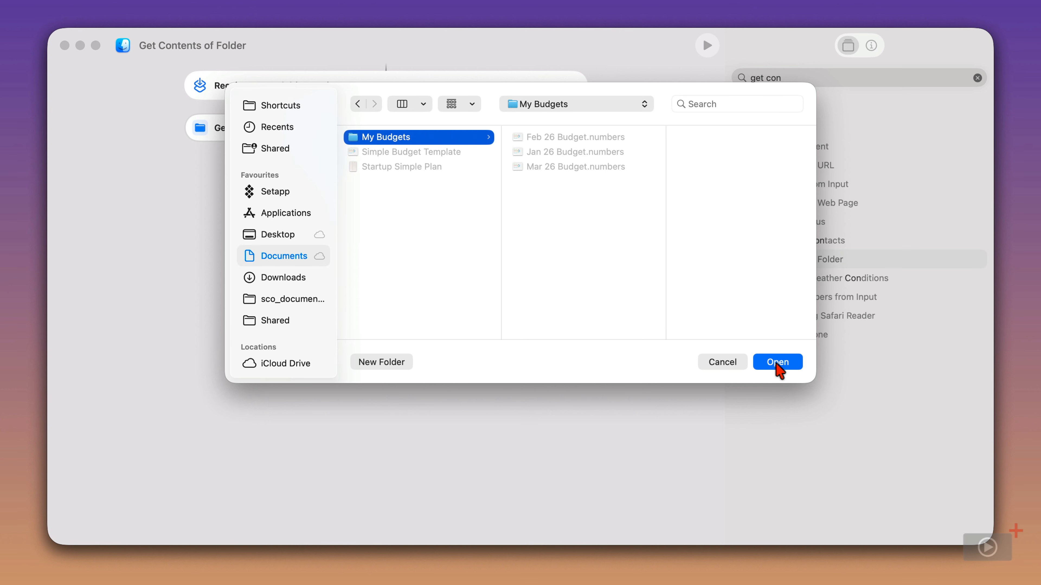
{"action": "left_click", "coordinate": [778, 363]}
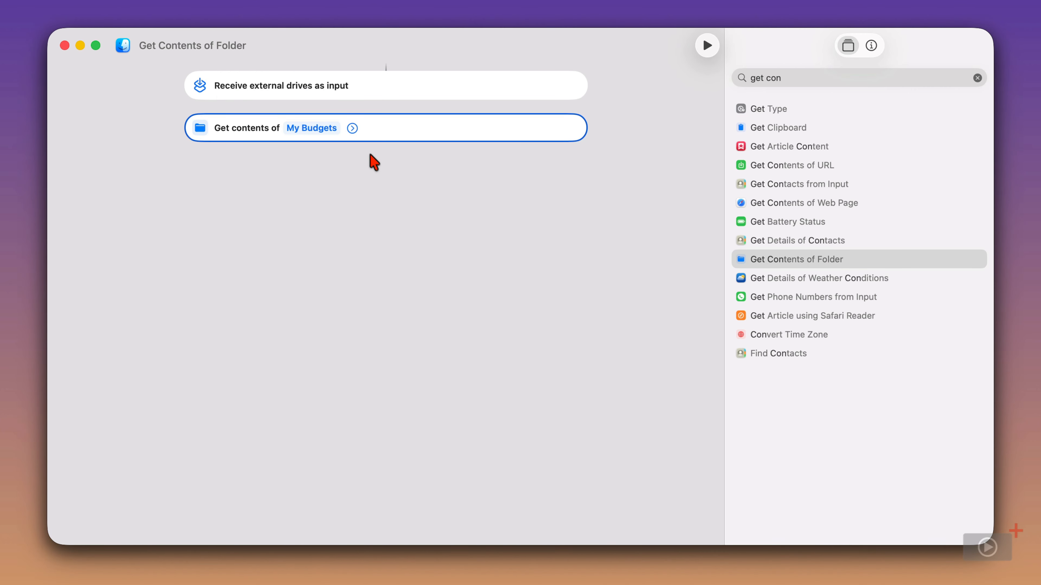
{"action": "left_click", "coordinate": [352, 127]}
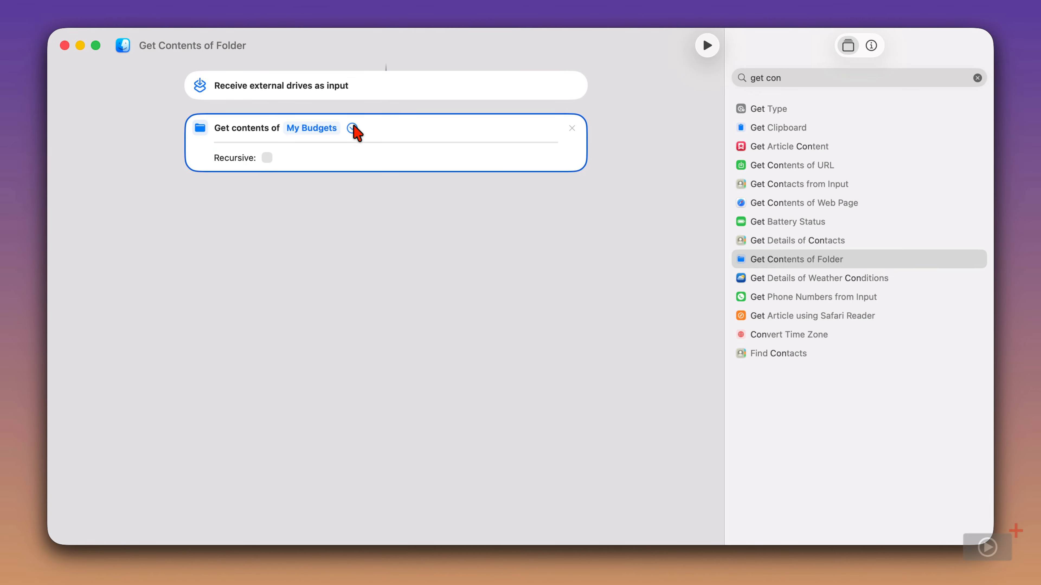
Add a Repeat with Each action that loops over the folder contents
{"action": "left_click", "coordinate": [977, 77]}
{"action": "type", "text": "repea"}
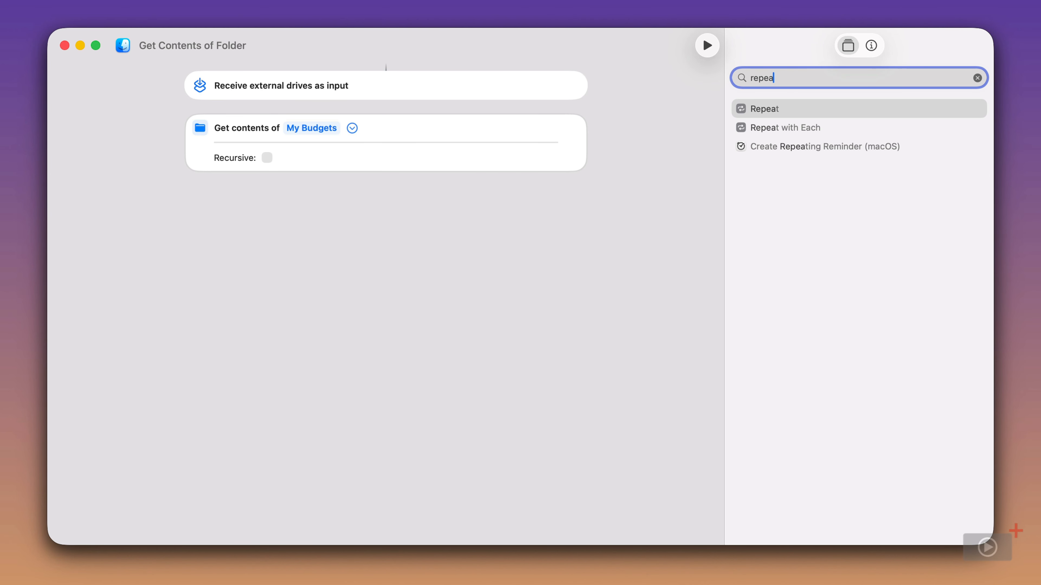
{"action": "double_click", "coordinate": [874, 130]}
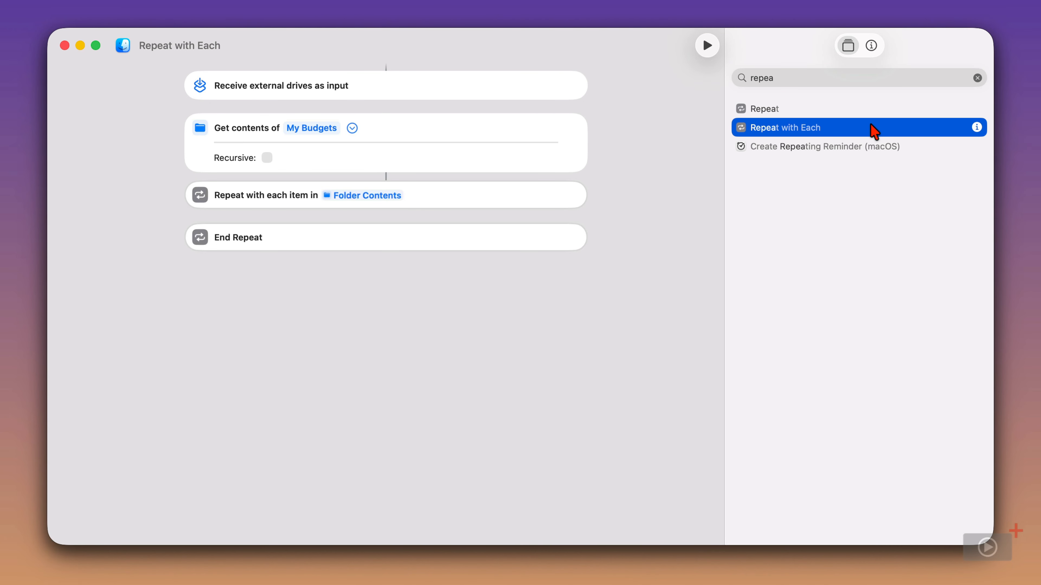
Add a Save File action for the repeat item inside the loop and turn off Ask Where To Save
{"action": "left_click", "coordinate": [978, 77]}
{"action": "type", "text": "save"}
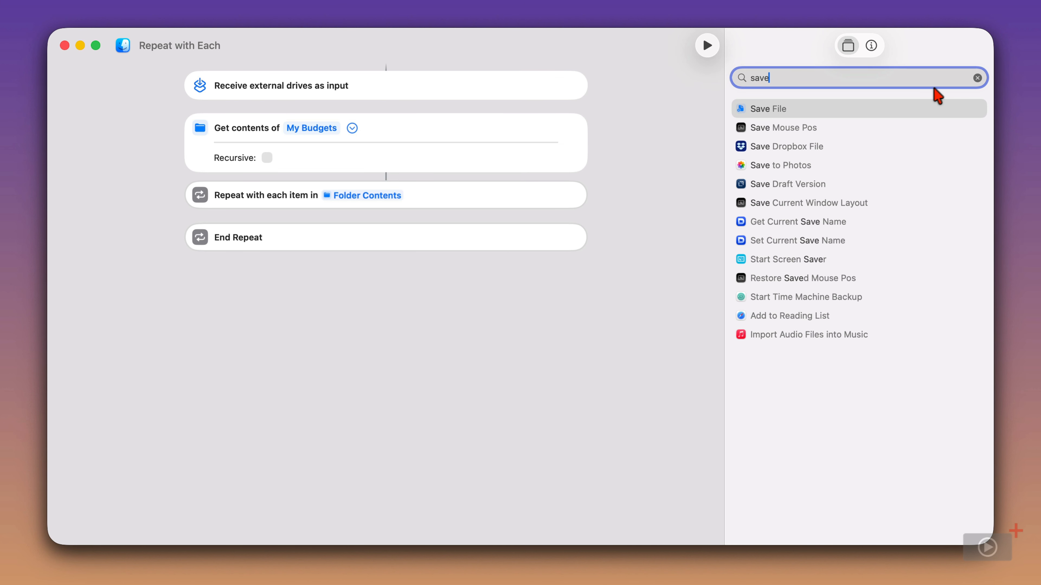
{"action": "double_click", "coordinate": [817, 110]}
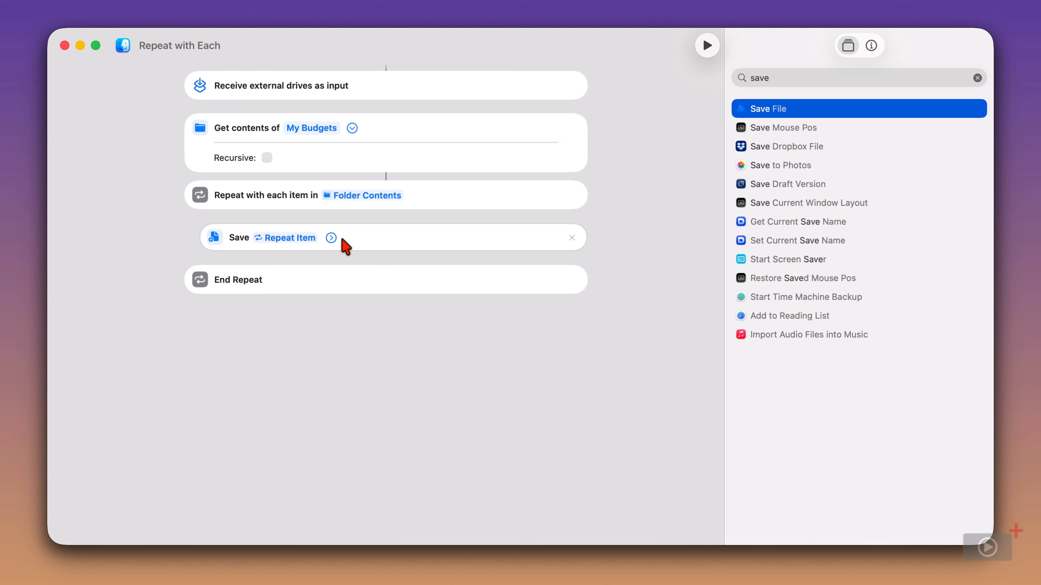
{"action": "left_click", "coordinate": [331, 237]}
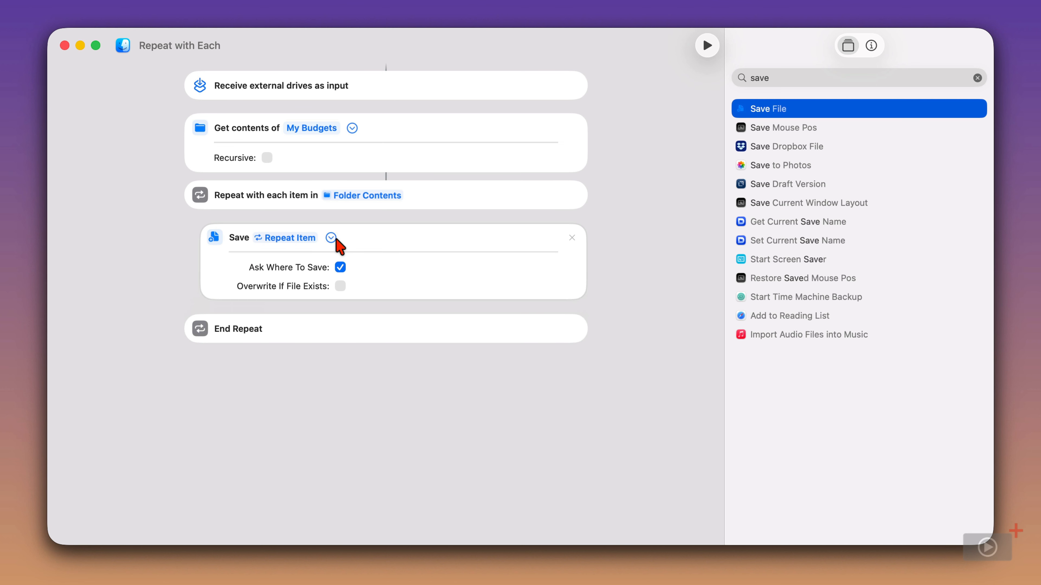
{"action": "left_click", "coordinate": [340, 267]}
Set the Save File action's destination to the My Budget Backups folder on the Elektra drive
{"action": "left_click", "coordinate": [354, 238]}
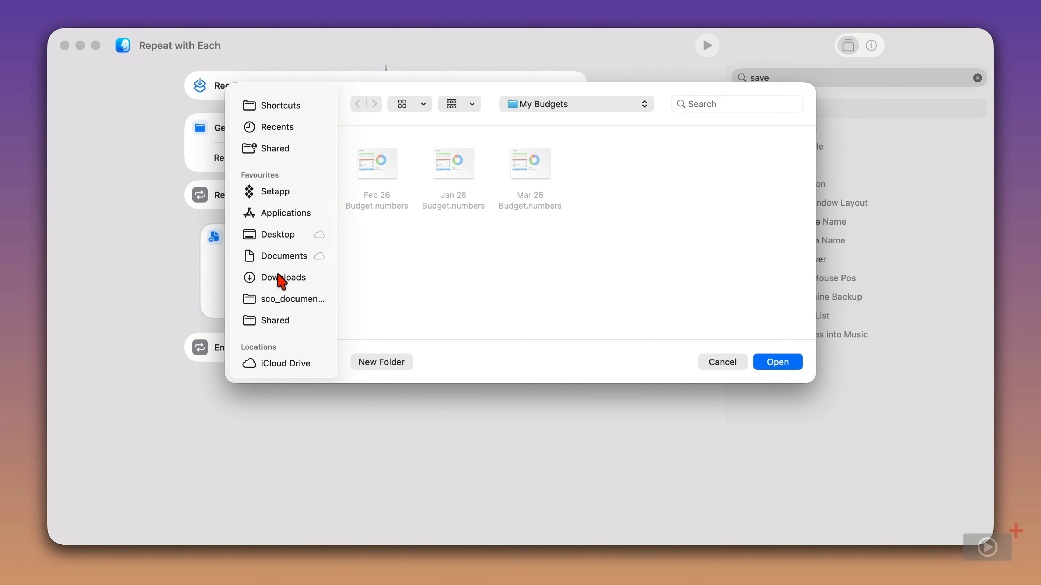
{"action": "scroll", "coordinate": [281, 276], "scroll_direction": "down", "scroll_amount": 6}
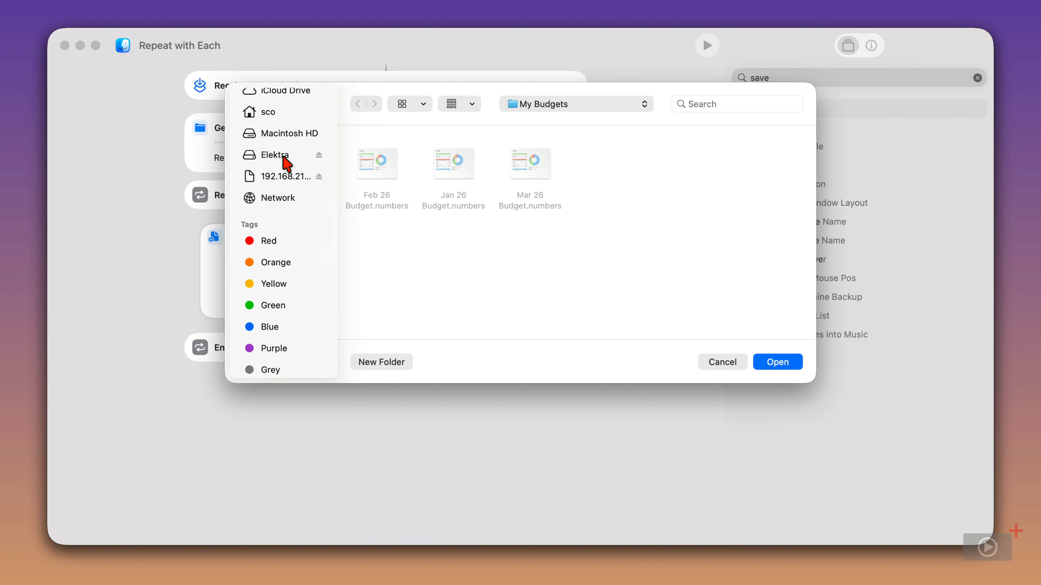
{"action": "left_click", "coordinate": [283, 155]}
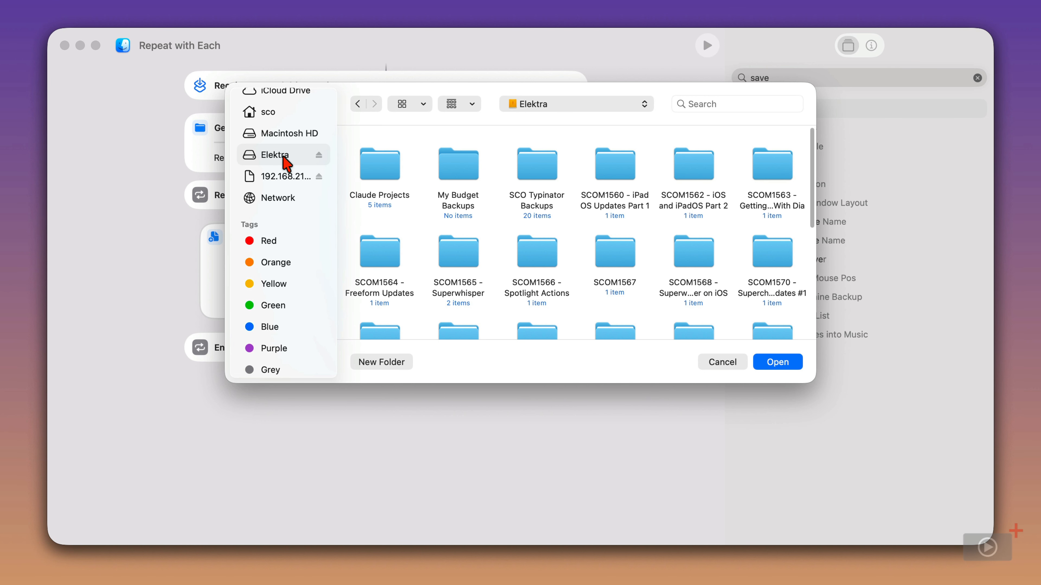
{"action": "left_click", "coordinate": [458, 176]}
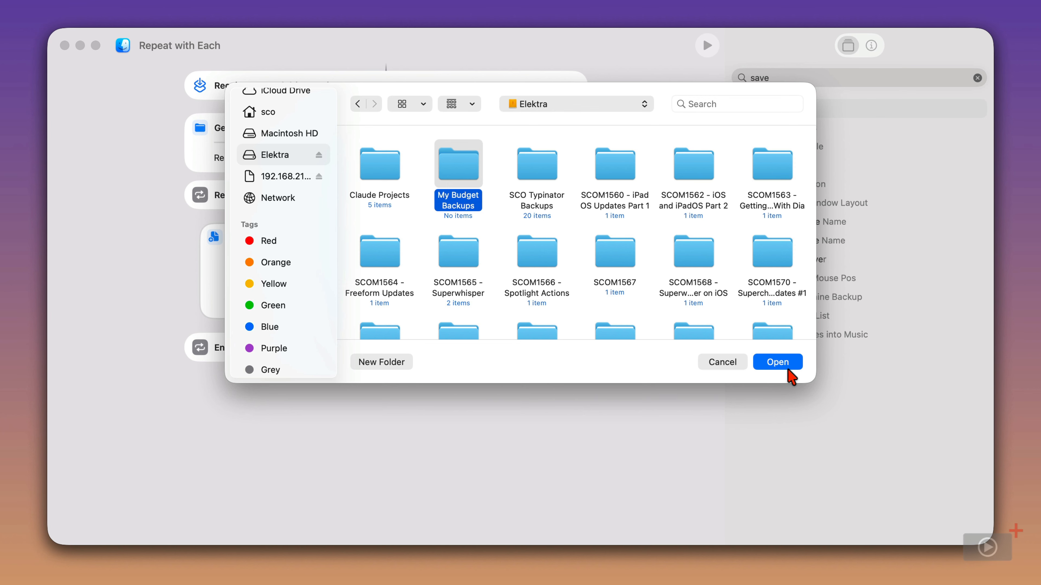
{"action": "left_click", "coordinate": [786, 364]}
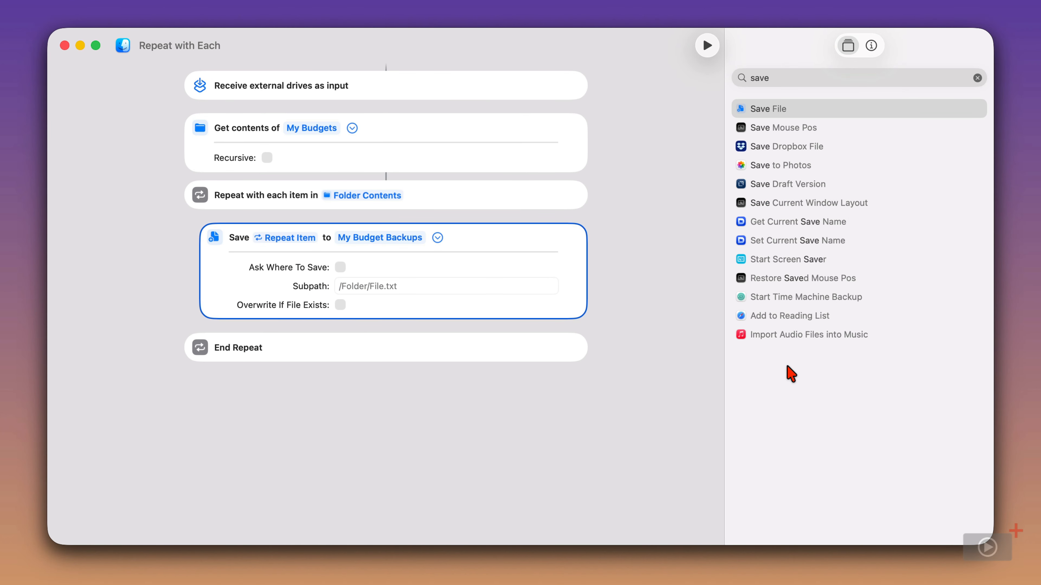
Add a Show Notification action and move it out of the loop to just after End Repeat
{"action": "left_click", "coordinate": [977, 78]}
{"action": "type", "text": "notifi"}
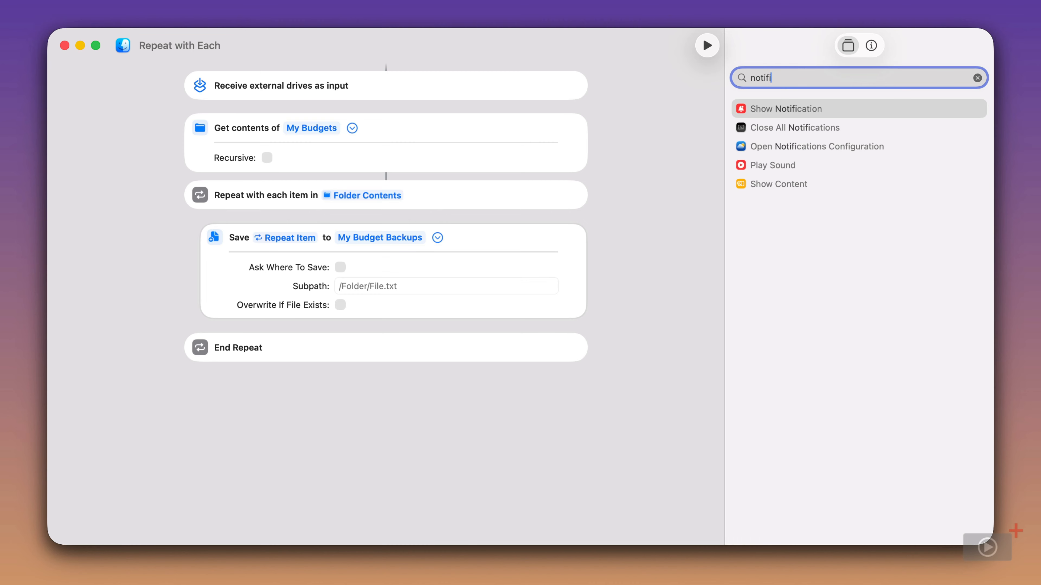
{"action": "key", "text": "Return"}
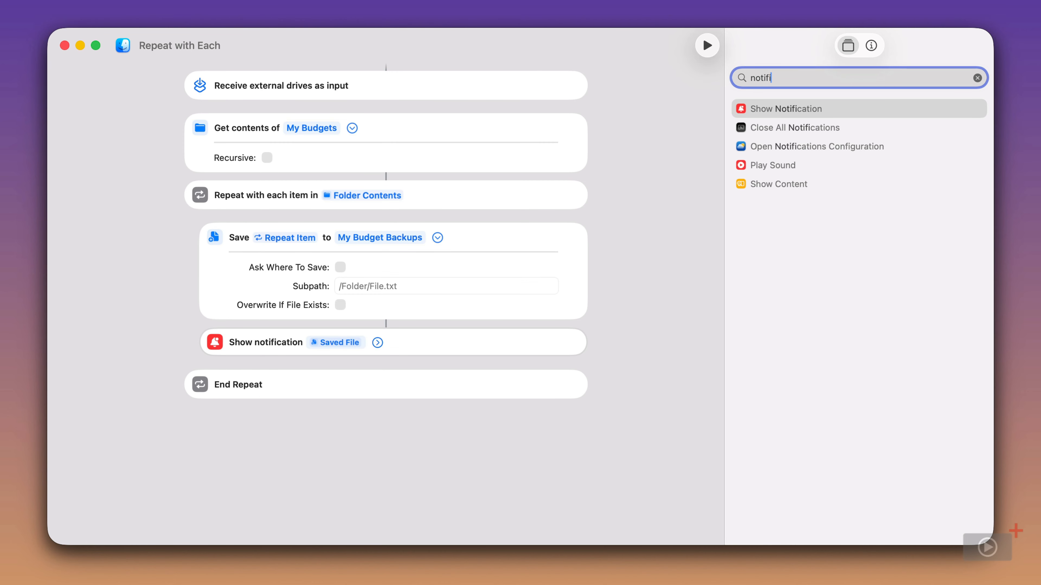
{"action": "left_click", "coordinate": [978, 78]}
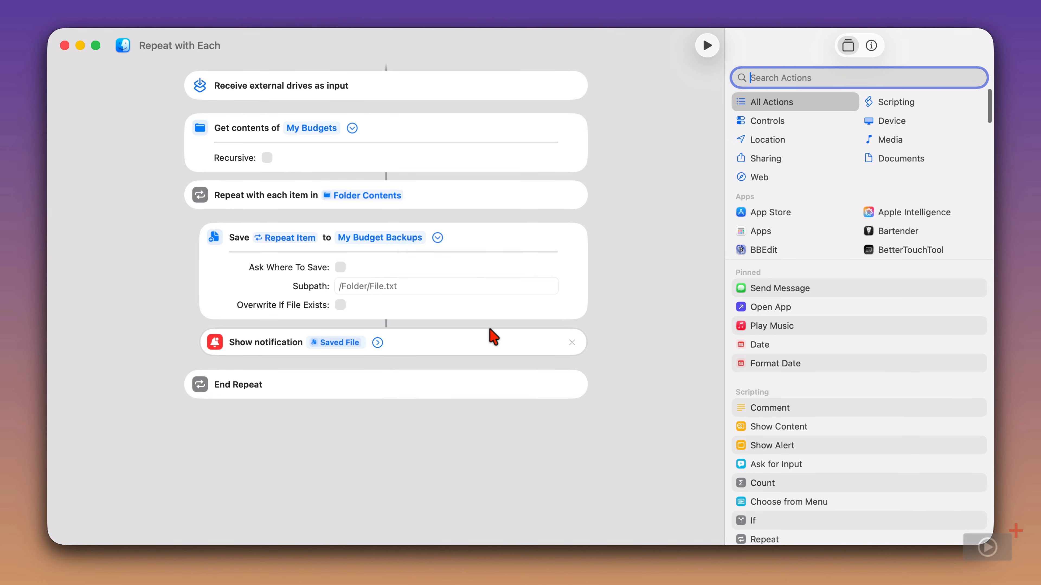
{"action": "left_click_drag", "start_coordinate": [490, 330], "coordinate": [474, 390]}
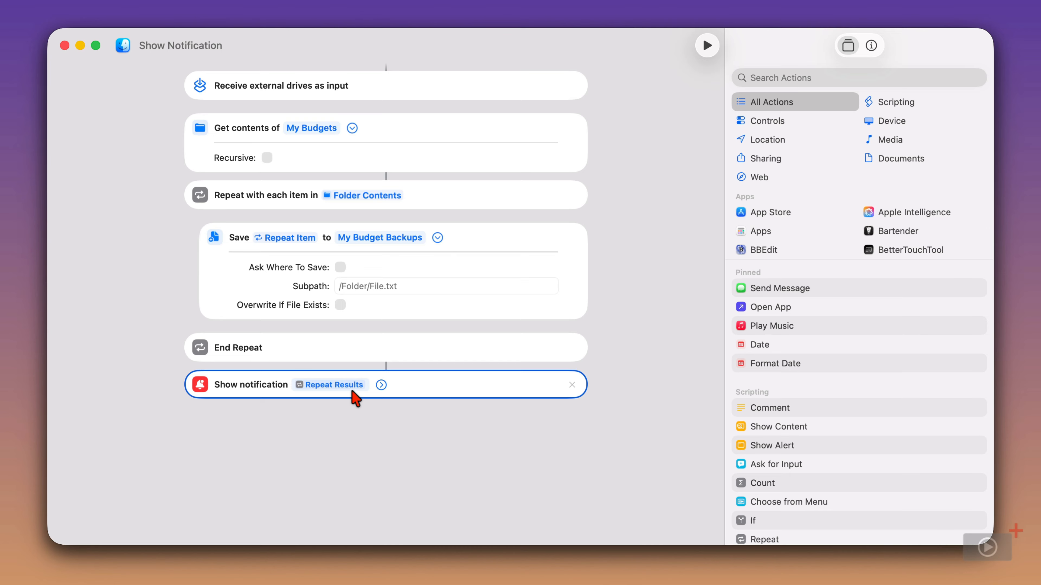
Replace the Repeat Results variable in the notification with the text "Budget Files Backed Up" and open its optional title for editing
{"action": "left_click", "coordinate": [334, 387]}
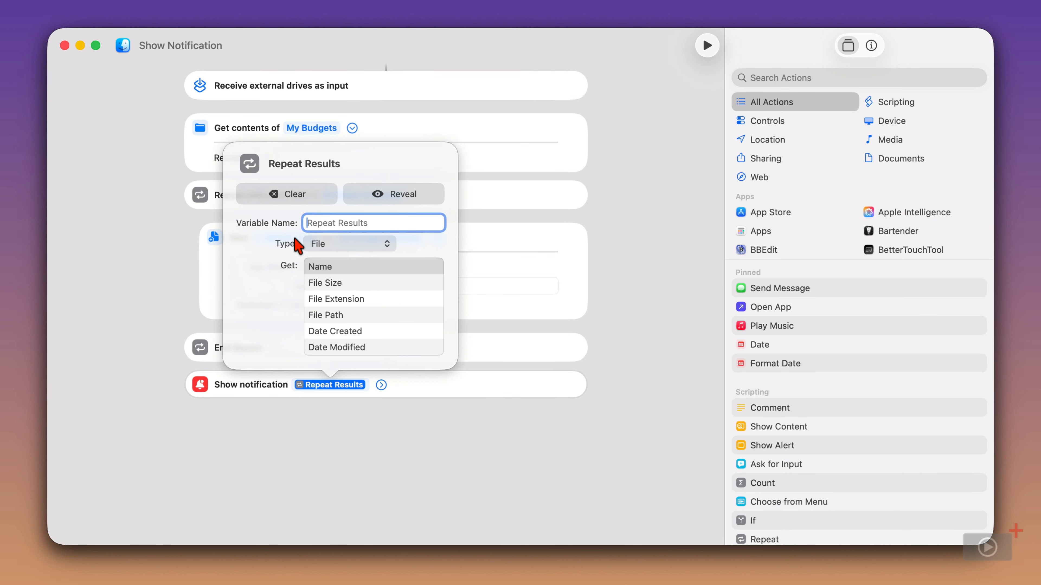
{"action": "left_click", "coordinate": [291, 196]}
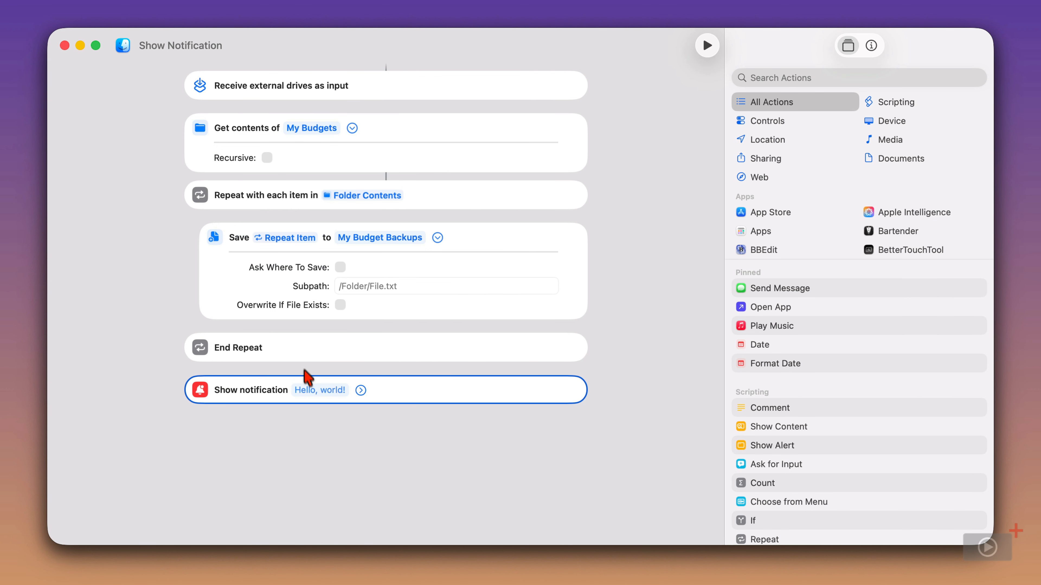
{"action": "left_click", "coordinate": [308, 391]}
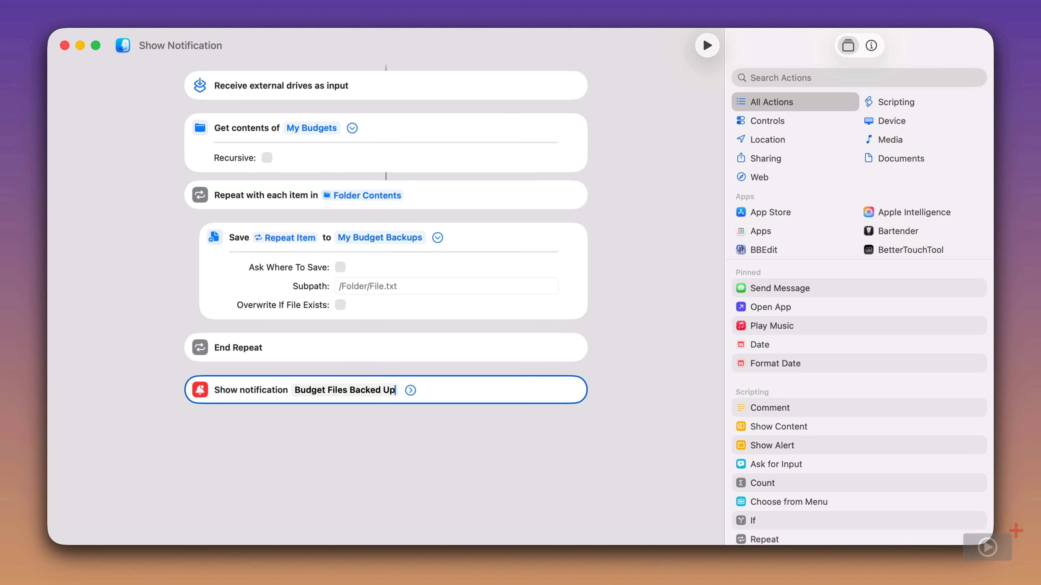
{"action": "key", "text": "Return"}
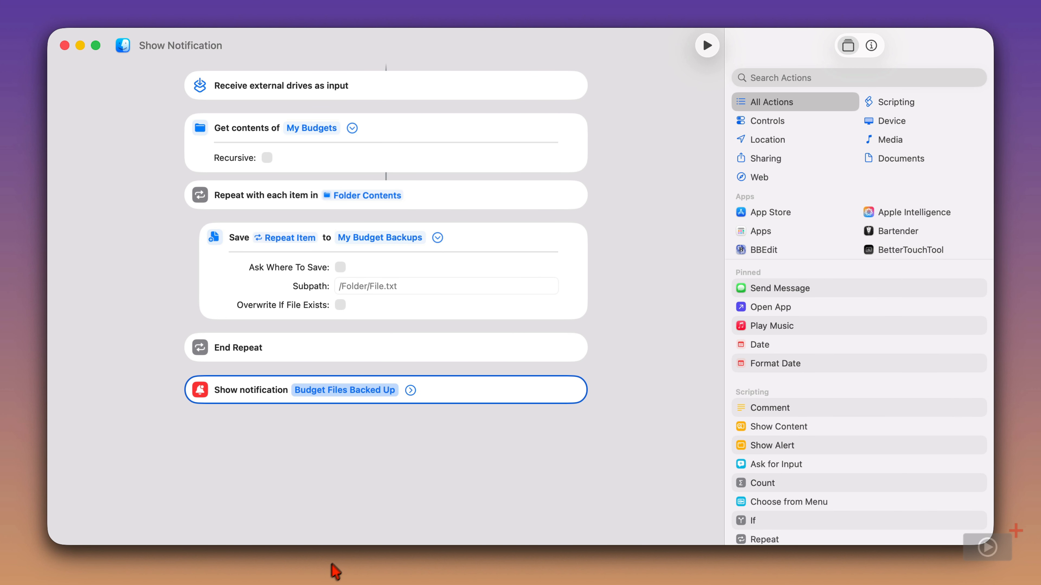
{"action": "left_click", "coordinate": [411, 390]}
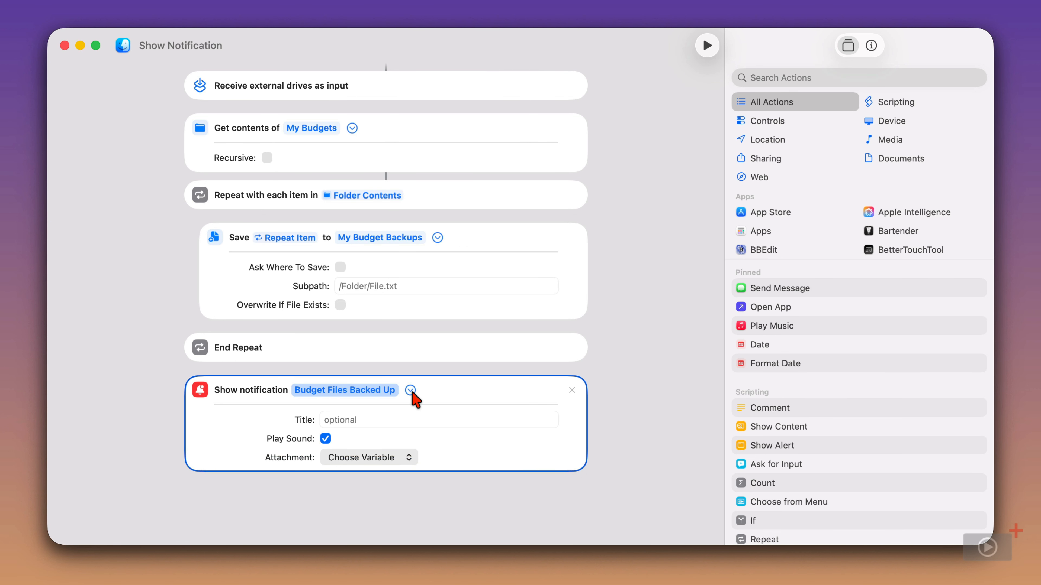
{"action": "left_click", "coordinate": [413, 420]}
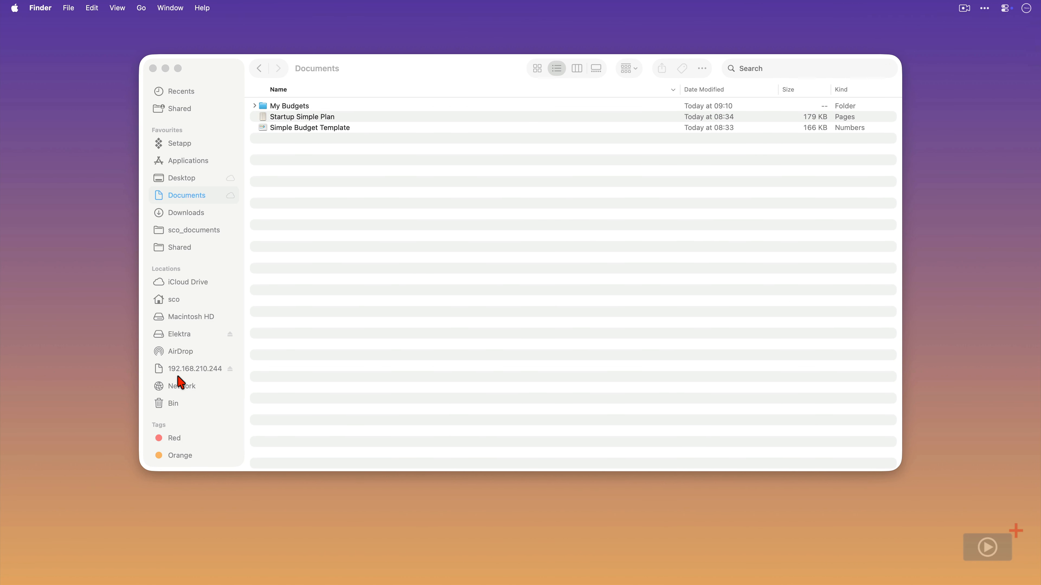
In Finder, compare the contents of My Budget Backups on the Elektra drive with those of the My Budgets folder in Documents
{"action": "left_click", "coordinate": [179, 334]}
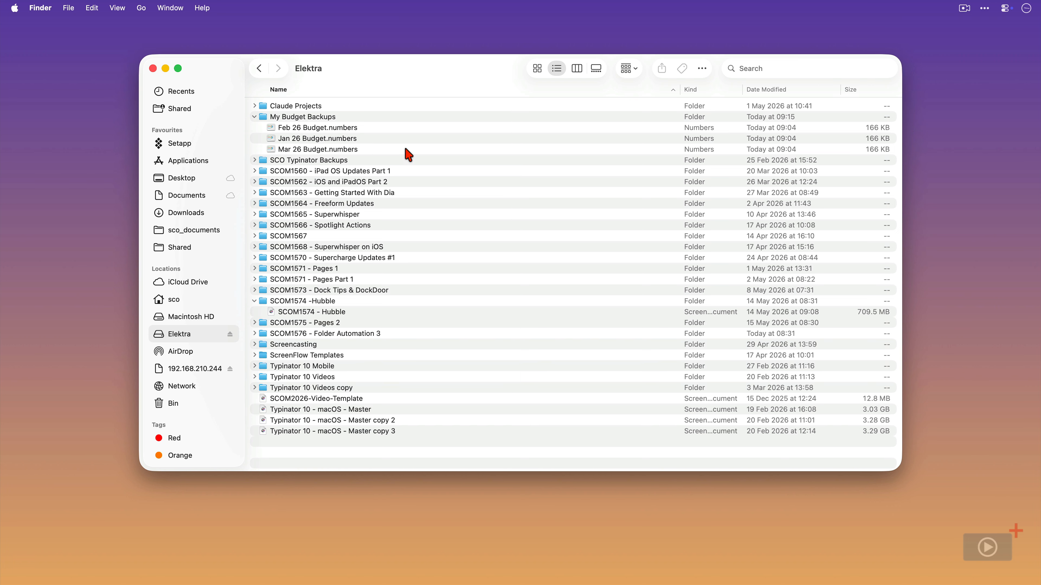
{"action": "left_click", "coordinate": [259, 68]}
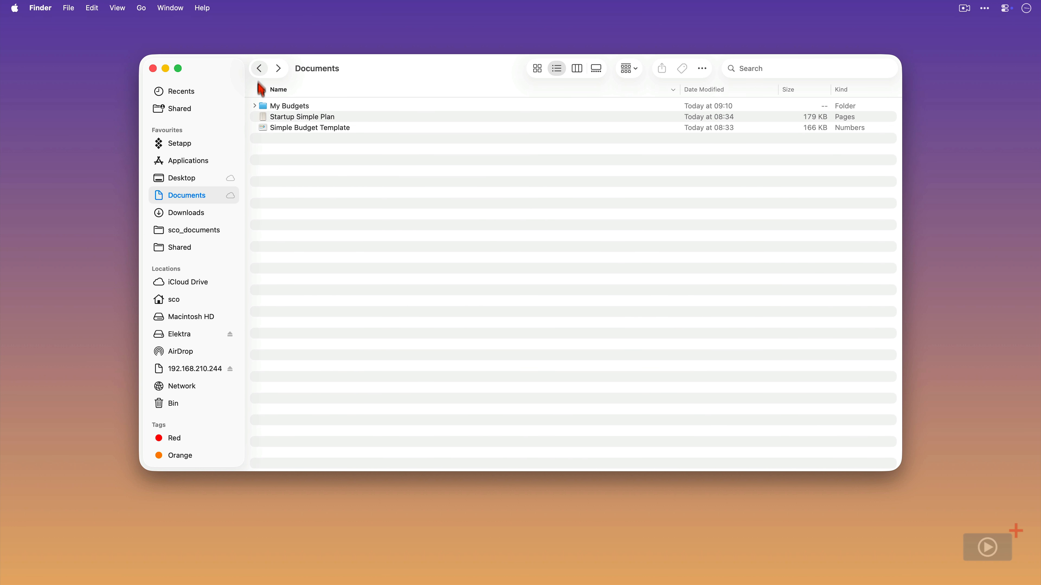
{"action": "left_click", "coordinate": [254, 106]}
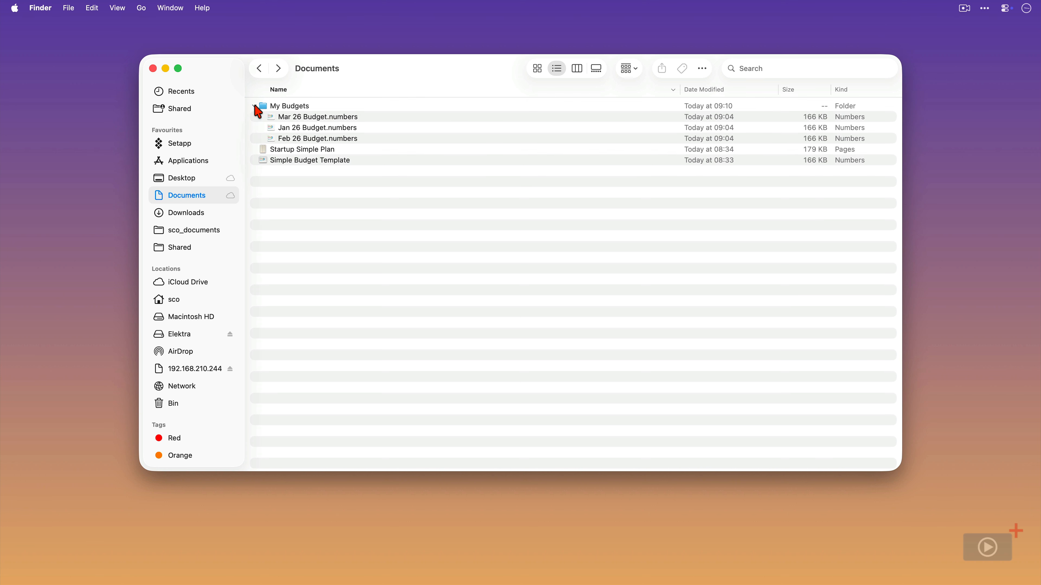